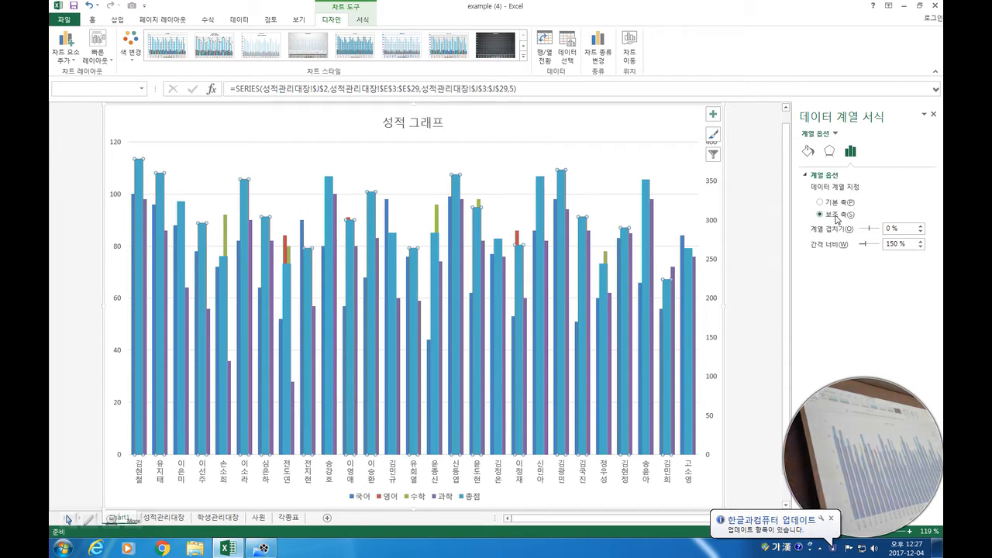
# Step: Change the 총점 series in the combo chart to a line (꺾은선형) on the secondary axis
pyautogui.click(596, 44)
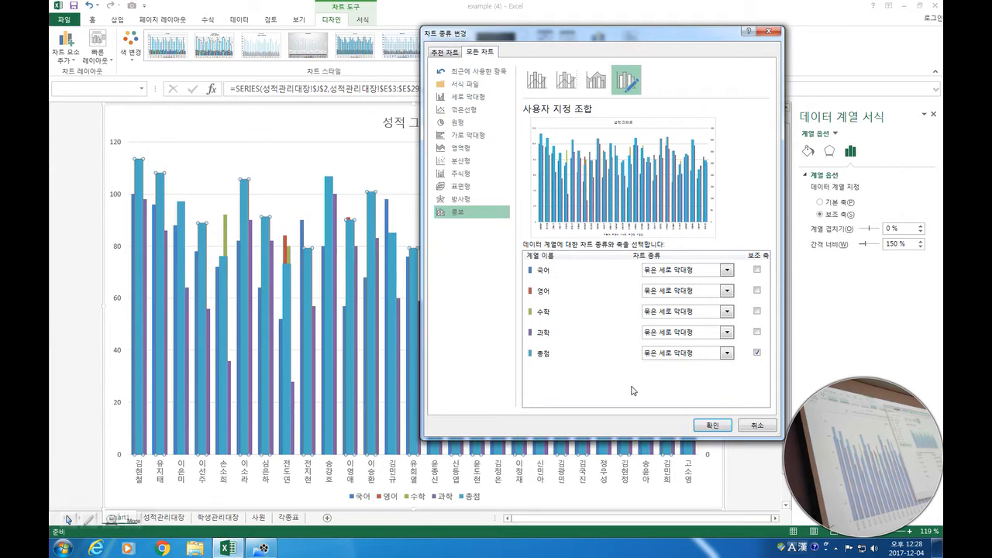
pyautogui.click(728, 354)
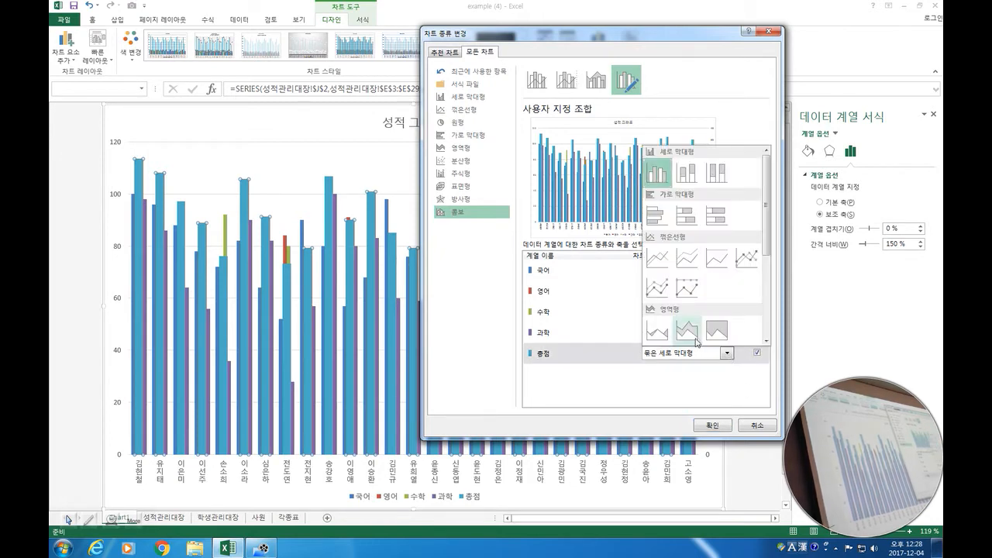
pyautogui.click(660, 264)
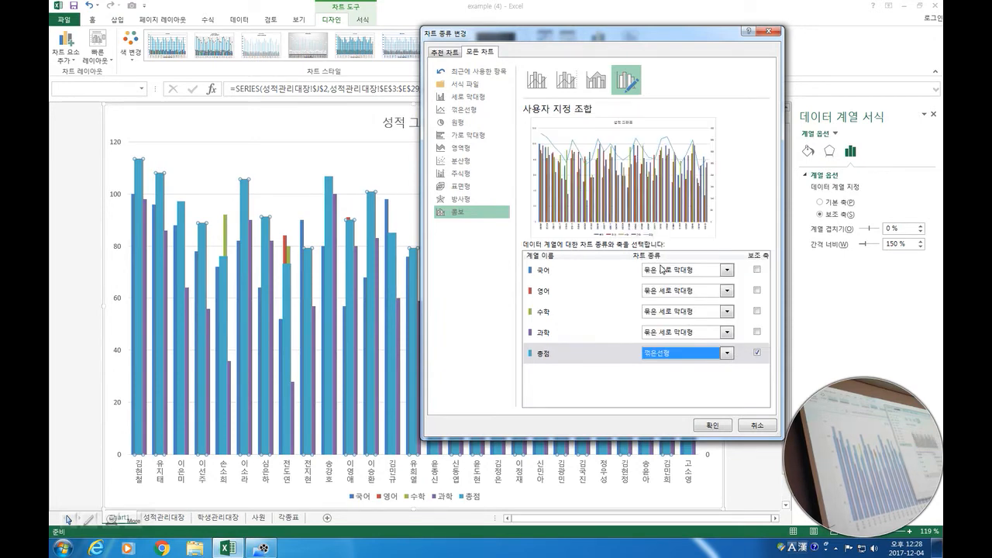
pyautogui.click(709, 427)
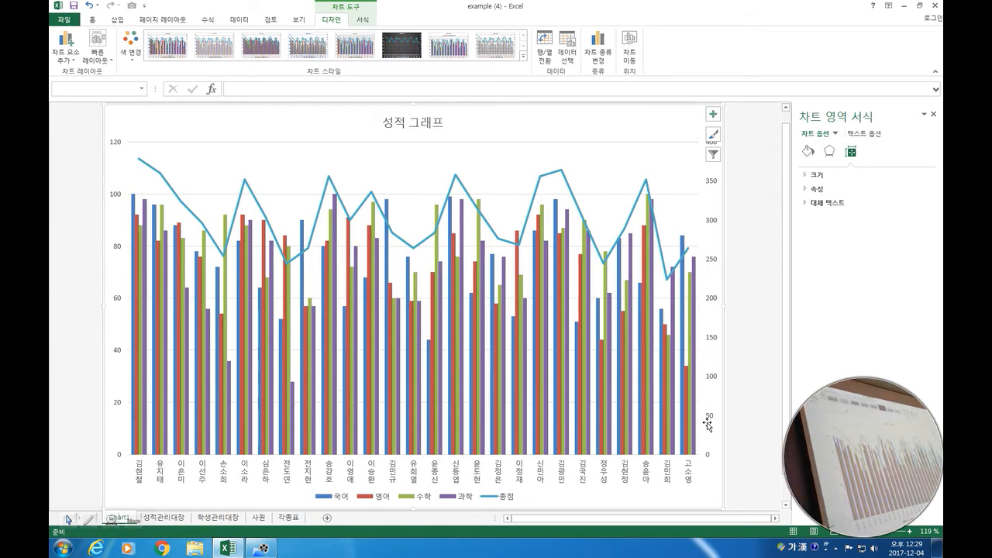
# Step: Undo the last chart changes back to the 3D clustered column chart with all series on one axis
pyautogui.hotkey('ctrl', 'z')
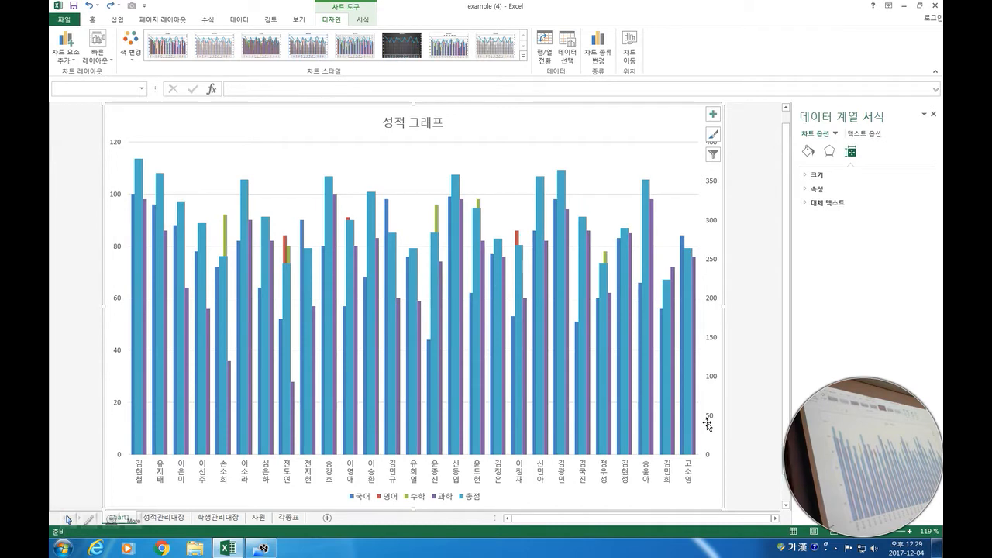
pyautogui.hotkey('ctrl', 'z')
pyautogui.hotkey('ctrl', 'z')
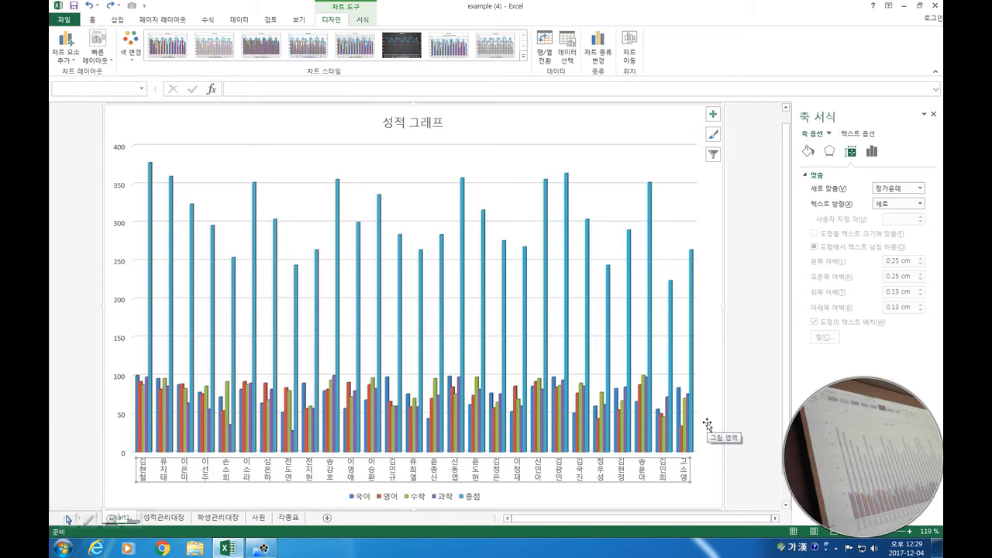
# Step: Convert the chart to a custom combo, with 과학 as clustered columns (묶은 세로 막대형) and 총점 as a line on the secondary axis
pyautogui.click(598, 47)
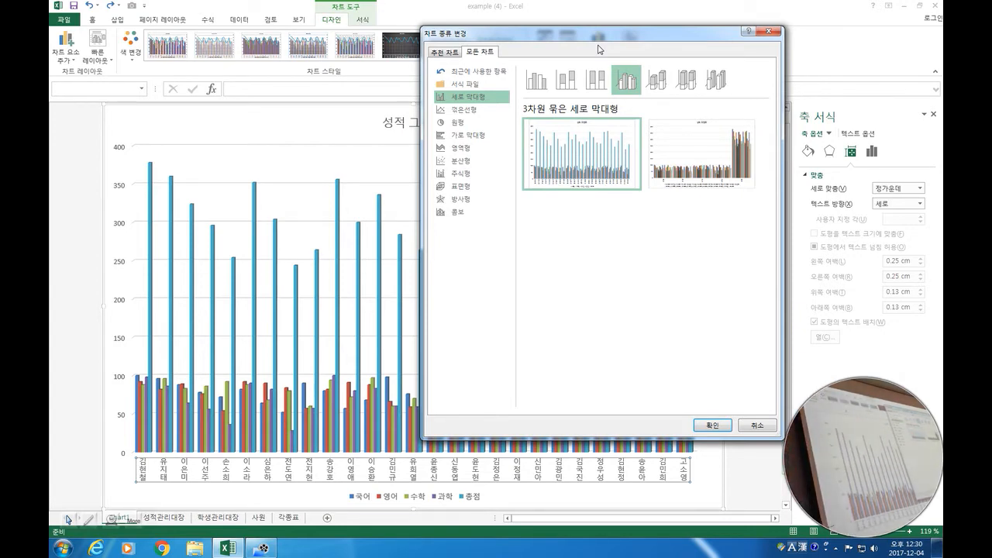
pyautogui.click(463, 215)
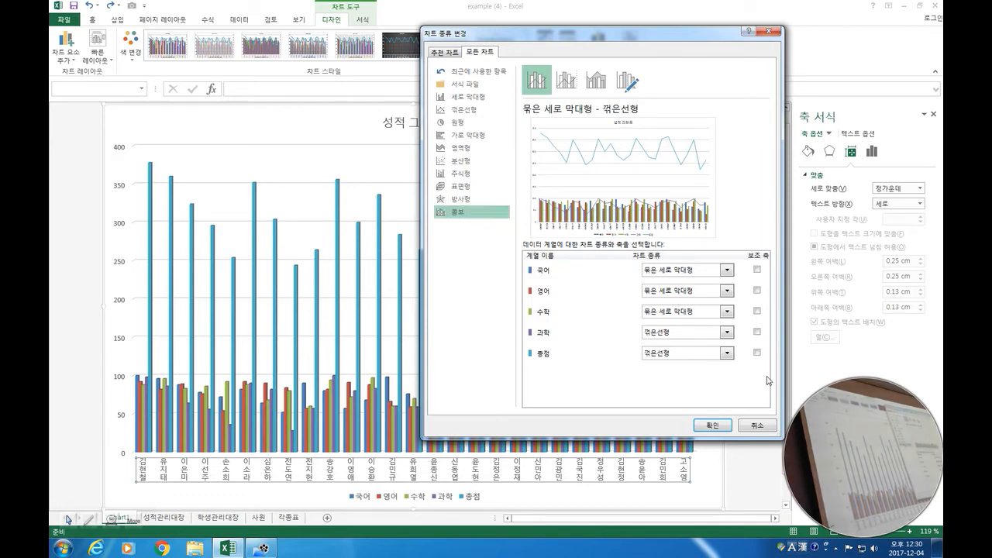
pyautogui.click(727, 332)
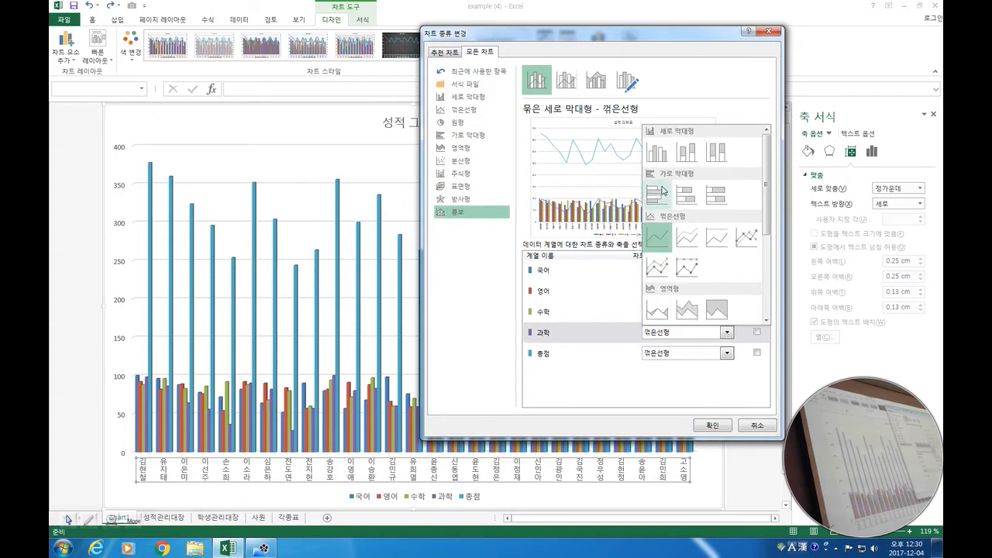
pyautogui.click(655, 159)
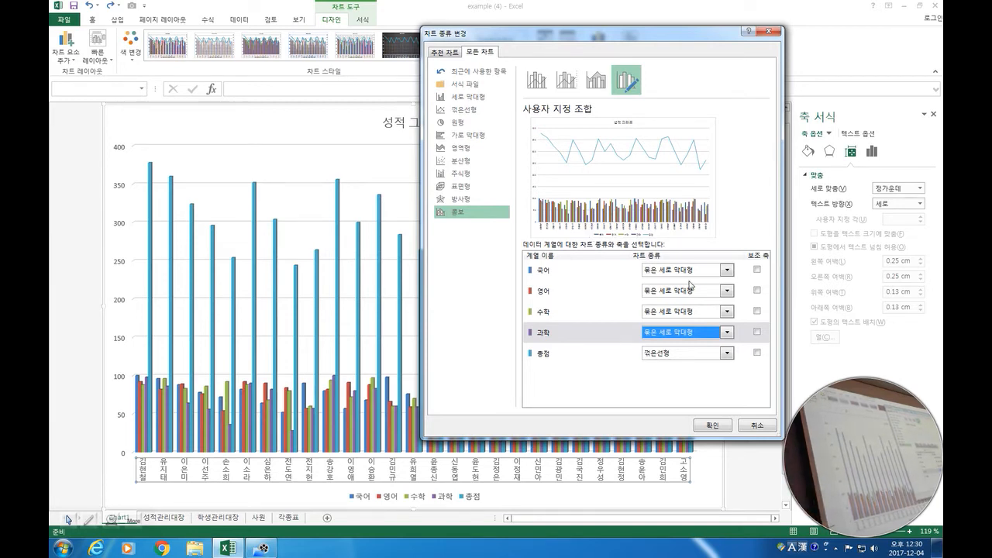
pyautogui.click(757, 353)
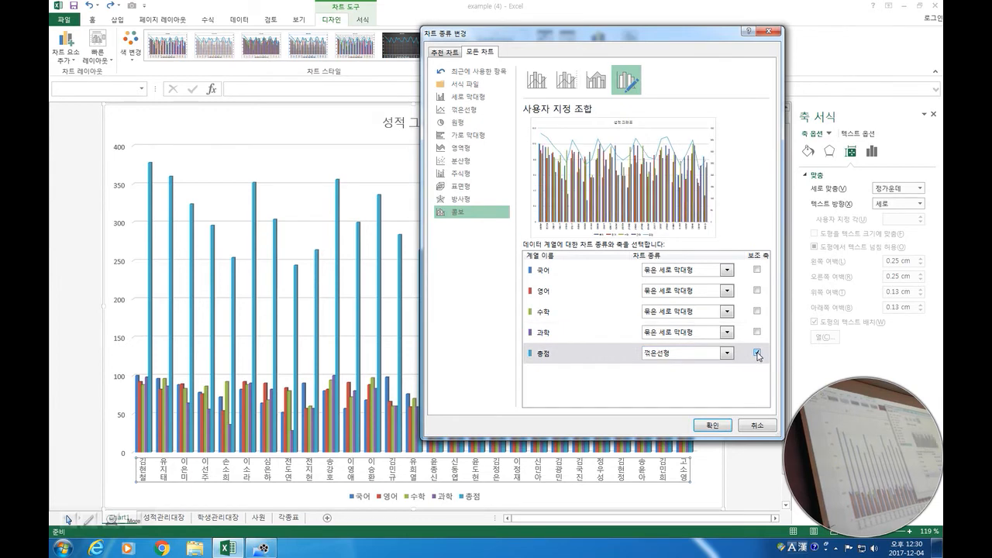
pyautogui.click(710, 427)
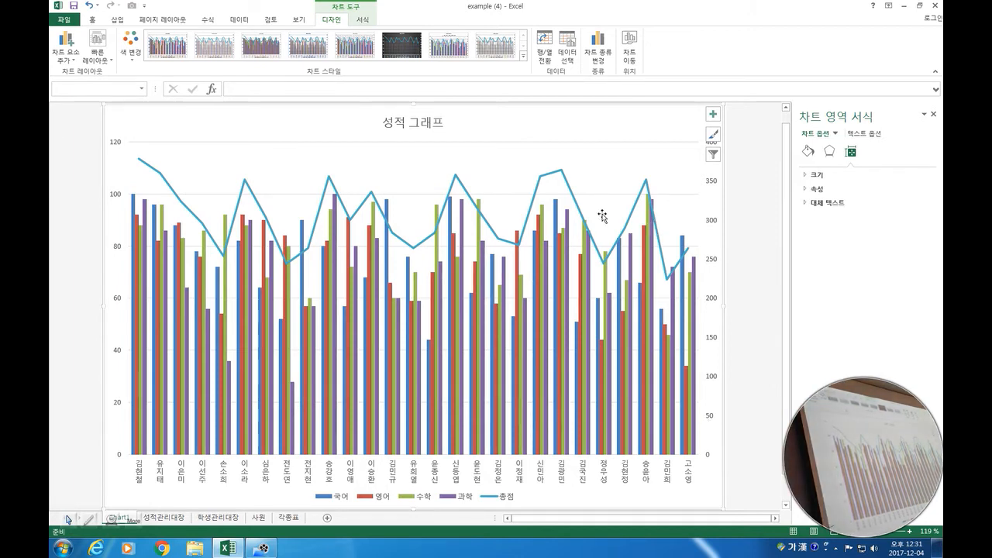
# Step: Set the maximum bound of the primary vertical axis to 140
pyautogui.click(556, 175)
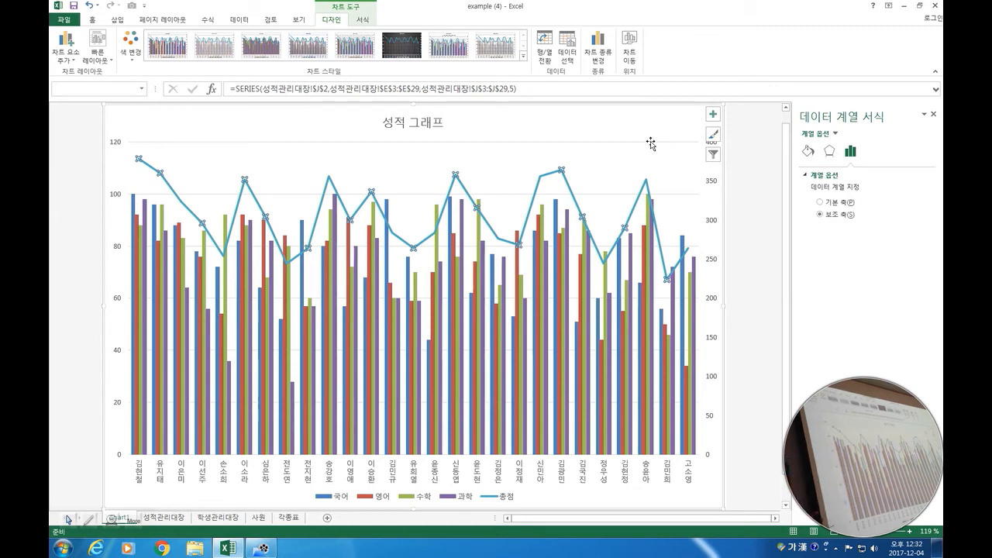
pyautogui.click(120, 201)
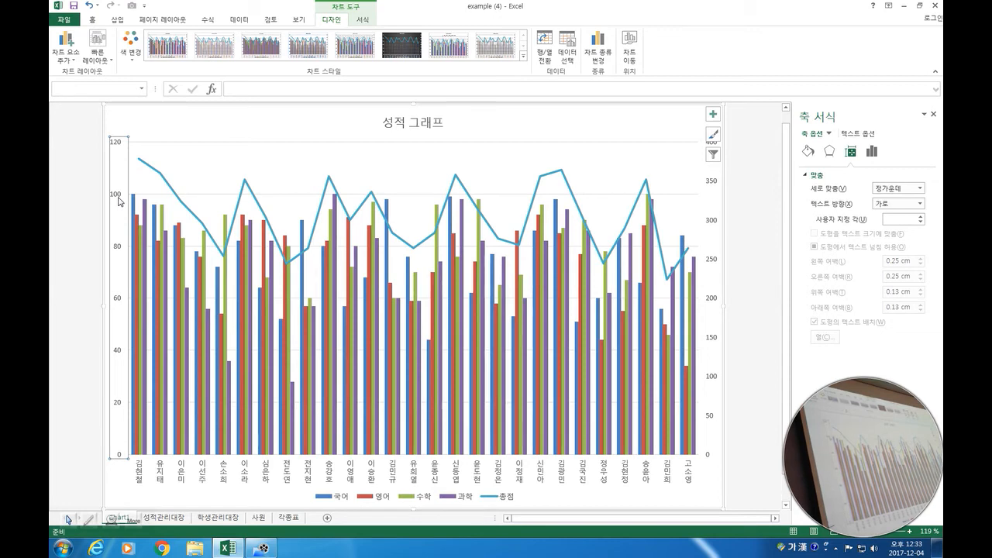
pyautogui.click(871, 155)
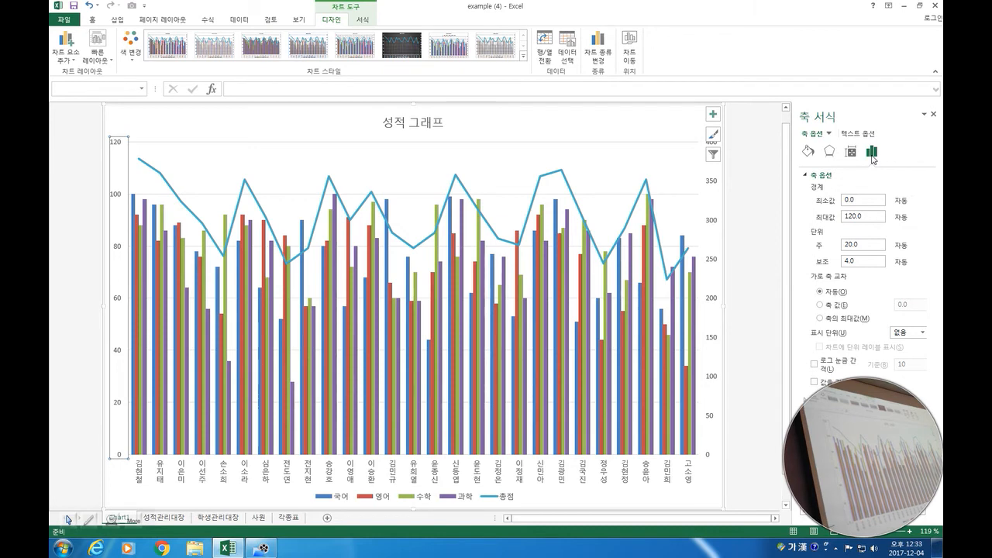
pyautogui.click(853, 218)
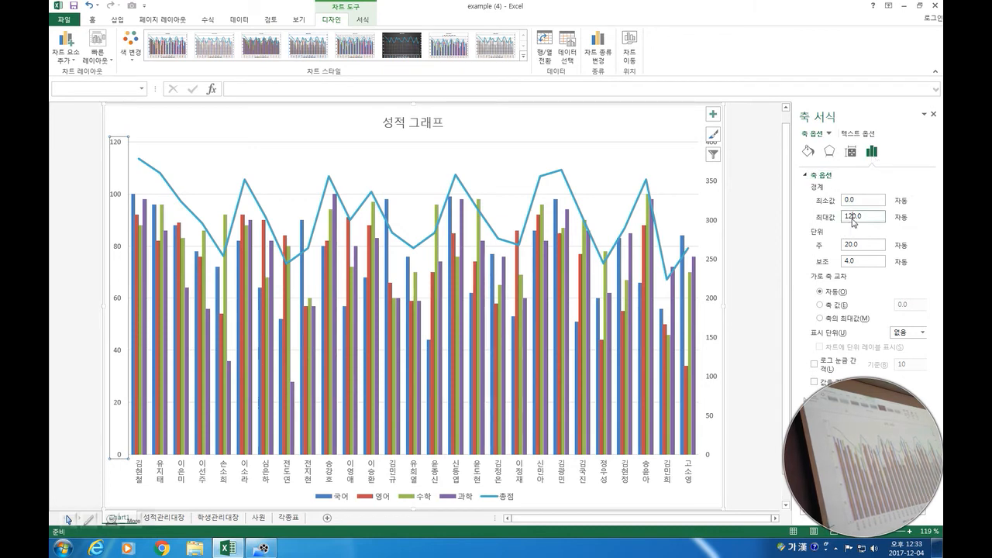
pyautogui.press('BackSpace')
pyautogui.write('4')
pyautogui.press('Return')
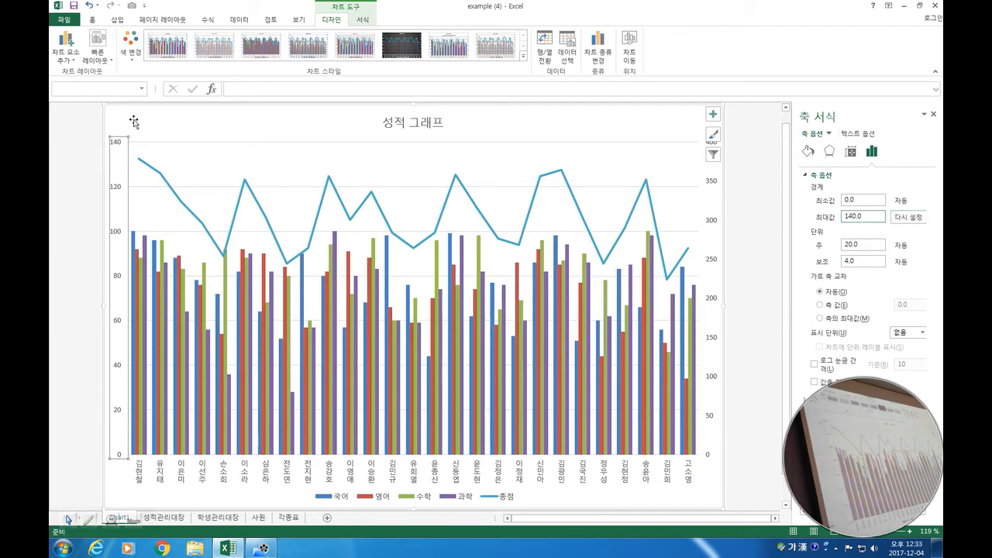
# Step: Add data labels to the 총점 line series
pyautogui.moveTo(166, 181)
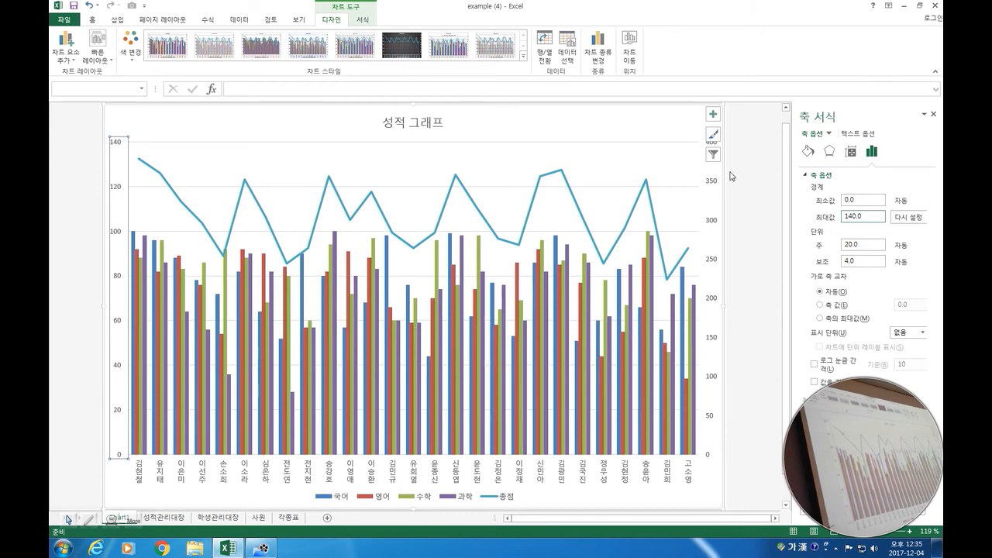
pyautogui.click(650, 202)
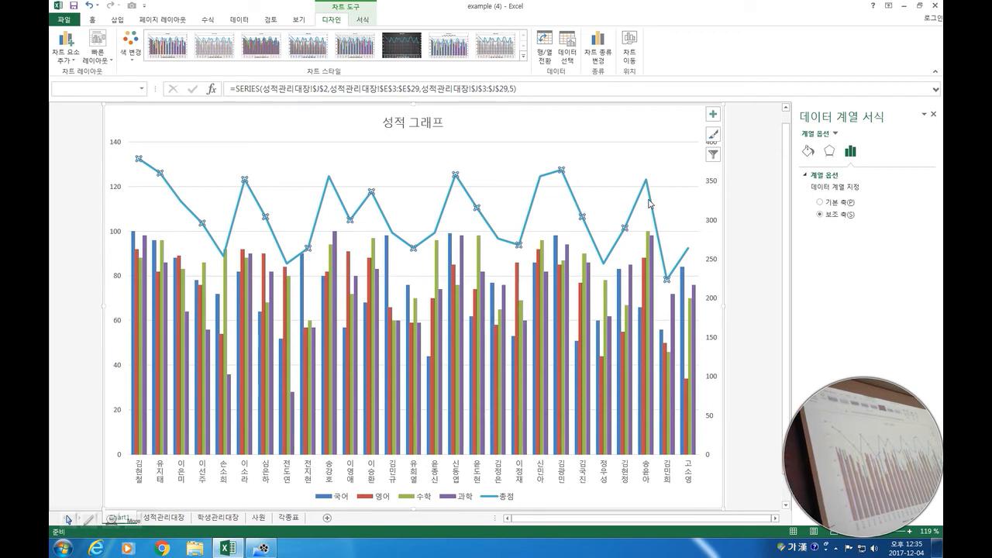
pyautogui.rightClick(548, 176)
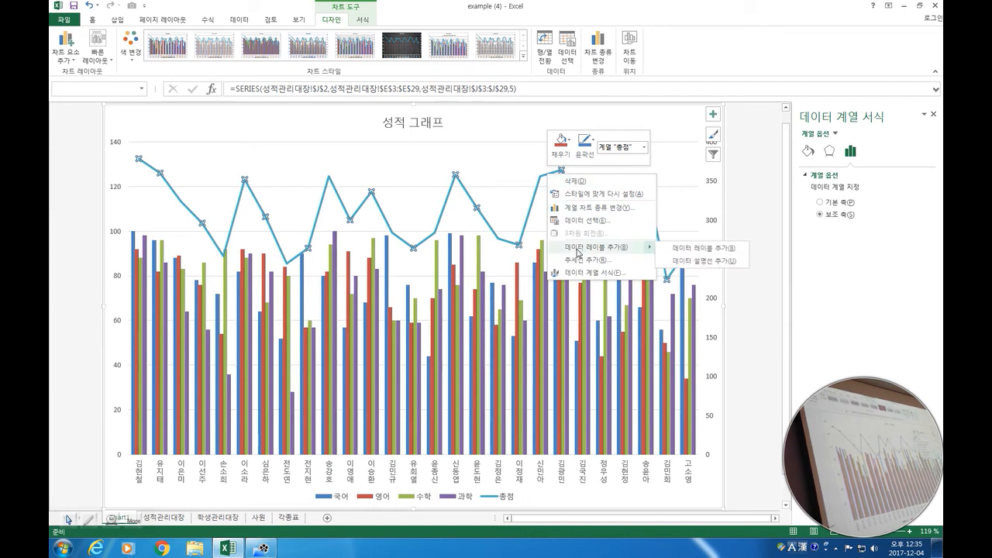
pyautogui.click(577, 249)
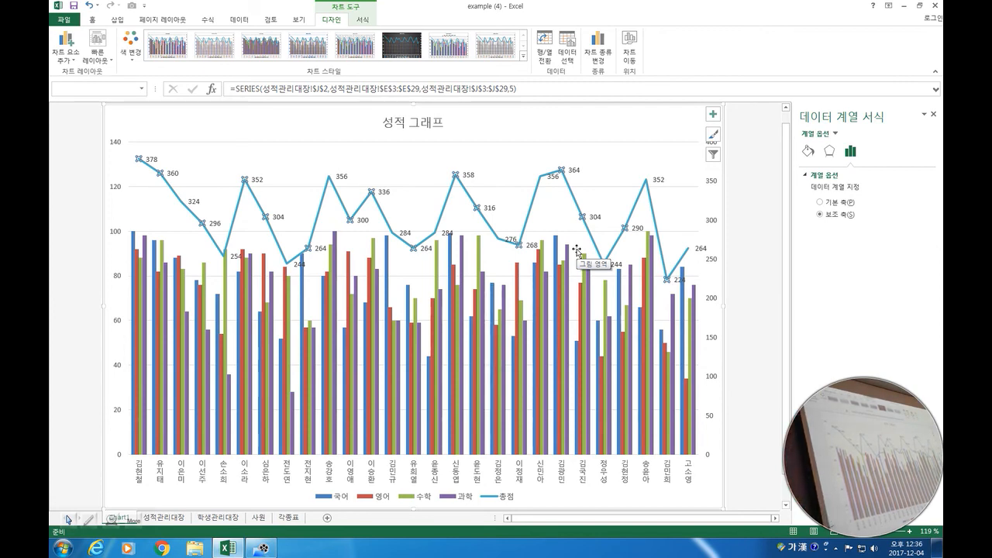
# Step: Try the category name and series name on the 총점 data labels and remove both, and set the label position to above (위쪽)
pyautogui.click(470, 177)
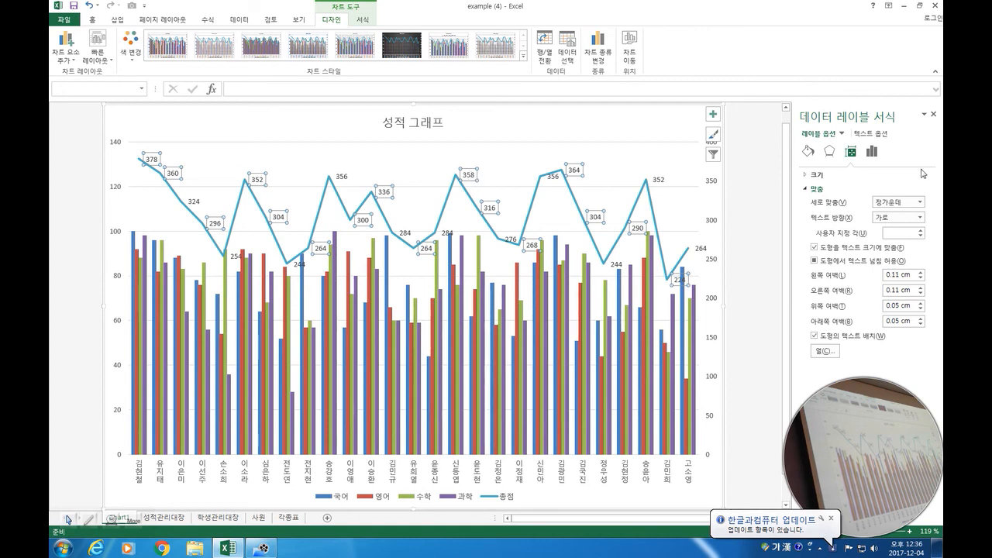
pyautogui.click(872, 152)
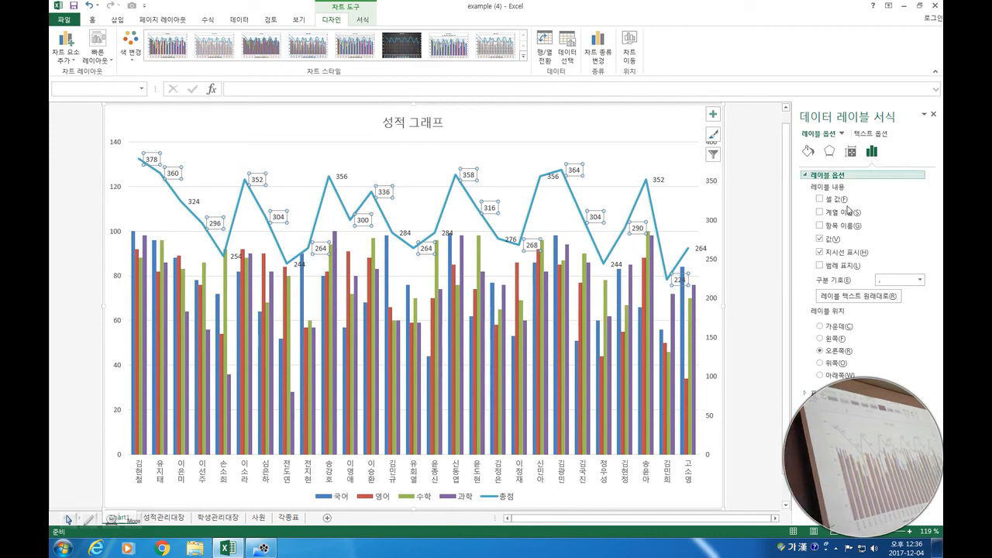
pyautogui.click(819, 226)
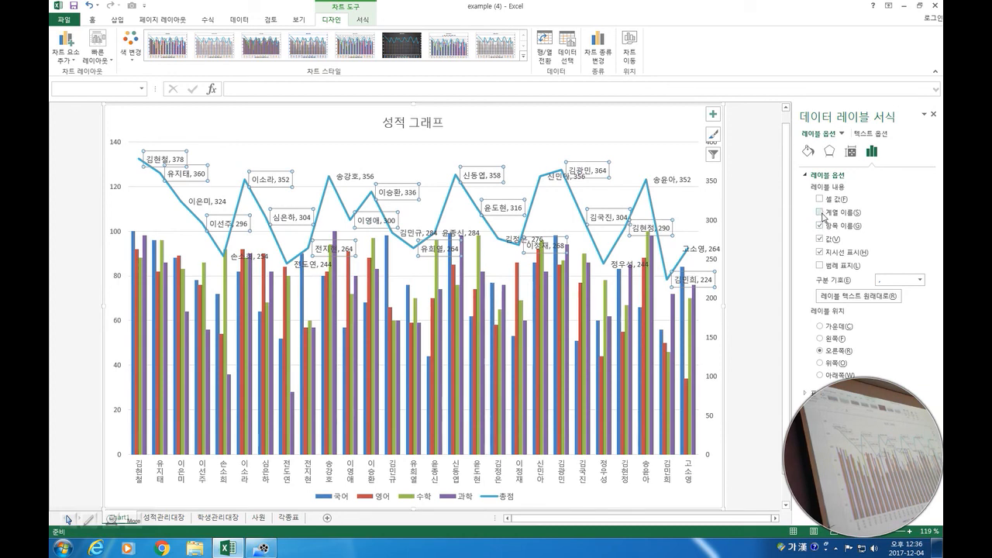
pyautogui.click(819, 211)
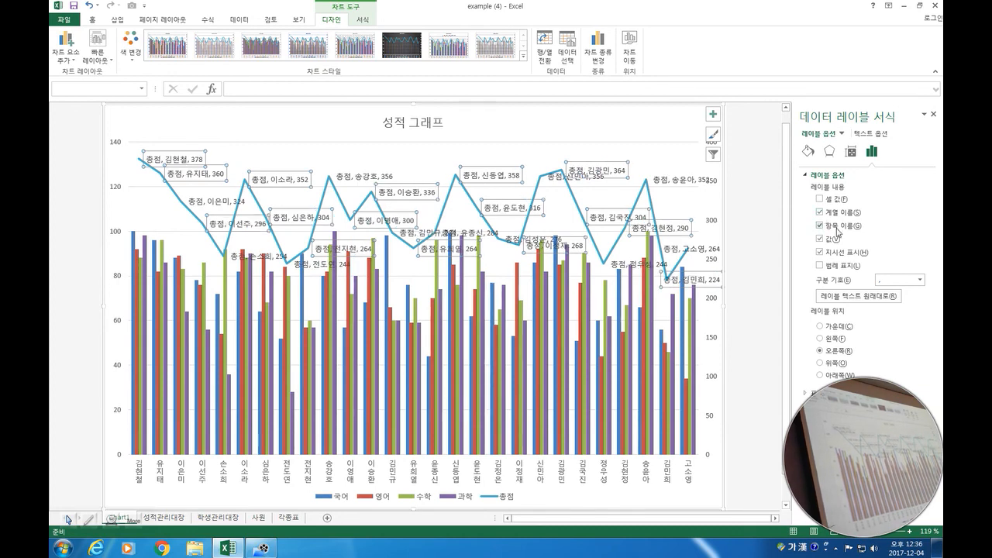
pyautogui.click(820, 211)
pyautogui.click(820, 226)
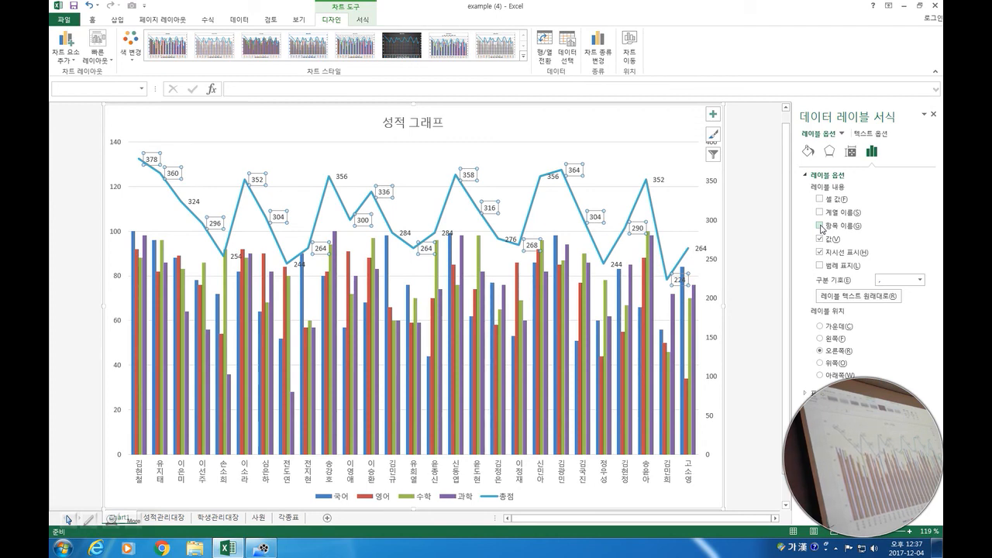
pyautogui.click(819, 363)
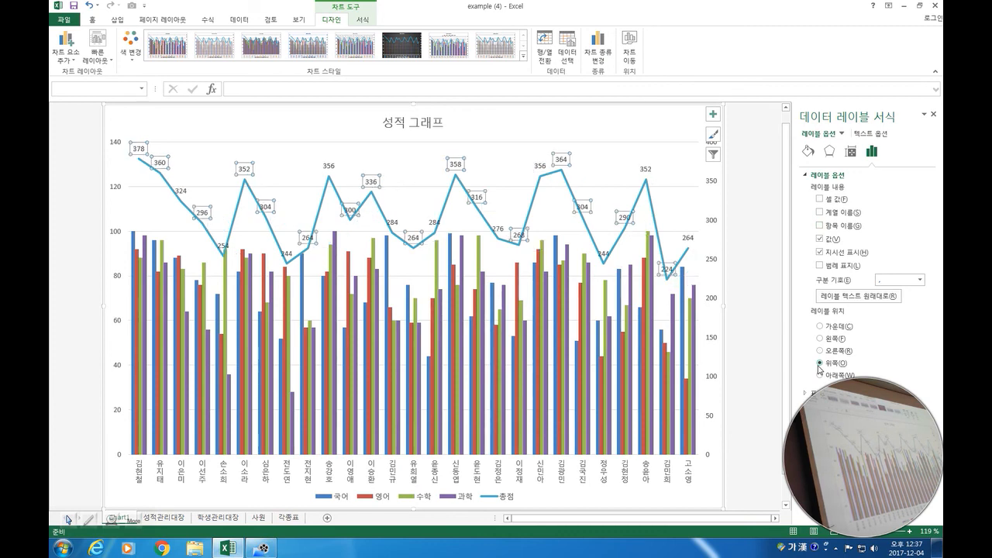